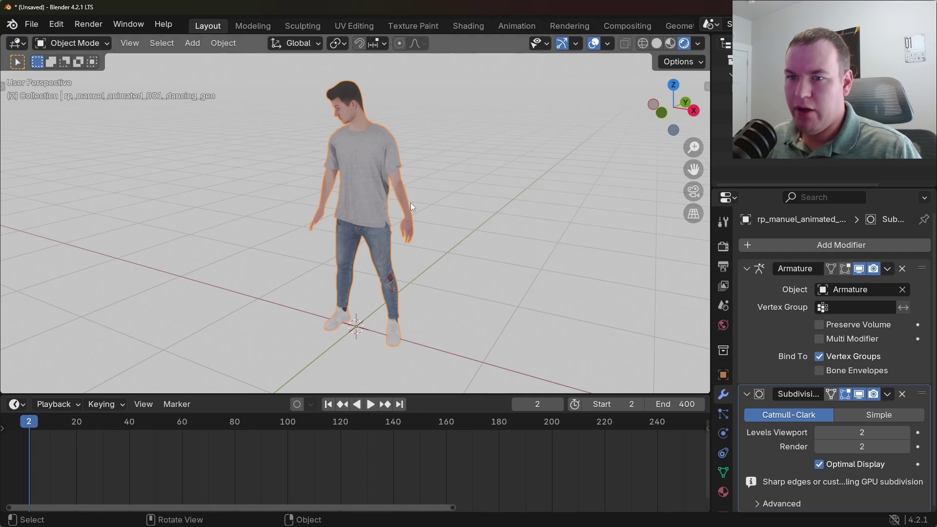
# - Switch to Solid shading, play the animation at about 10 fps, then return to frame 2
pyautogui.press('space')
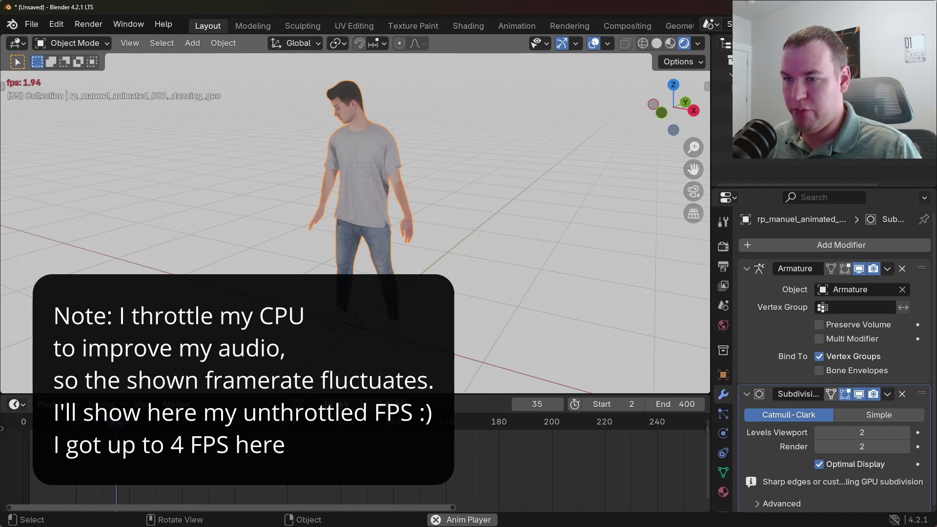
pyautogui.press('Escape')
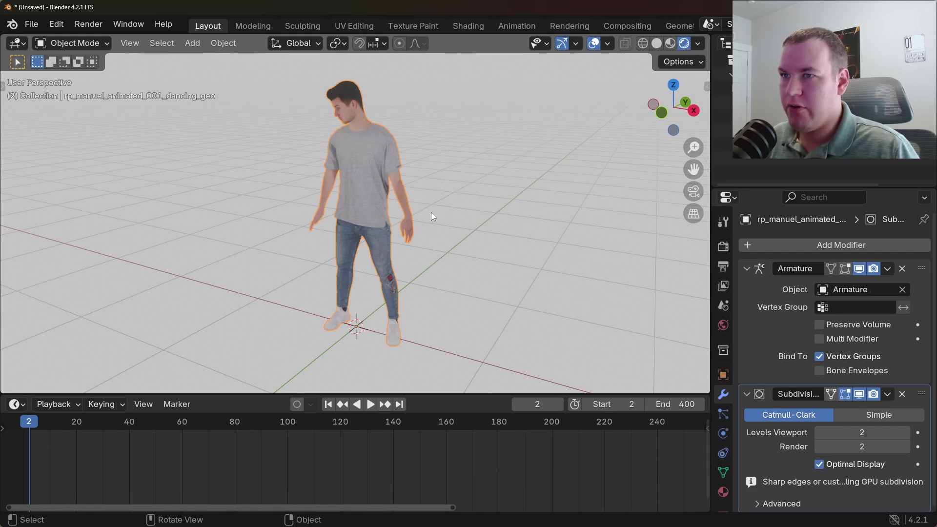
pyautogui.press('z')
pyautogui.click(519, 204)
pyautogui.press('space')
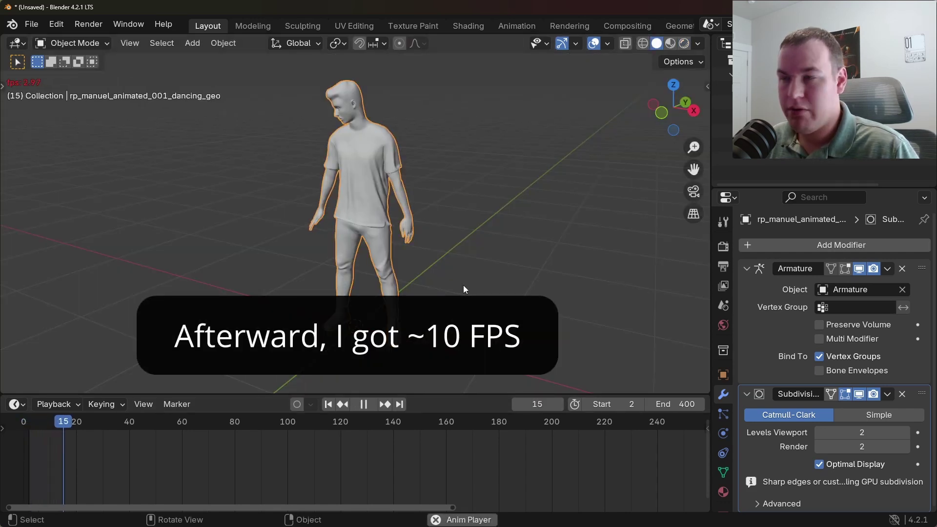
pyautogui.press('space')
pyautogui.hotkey('shift', 'Left')
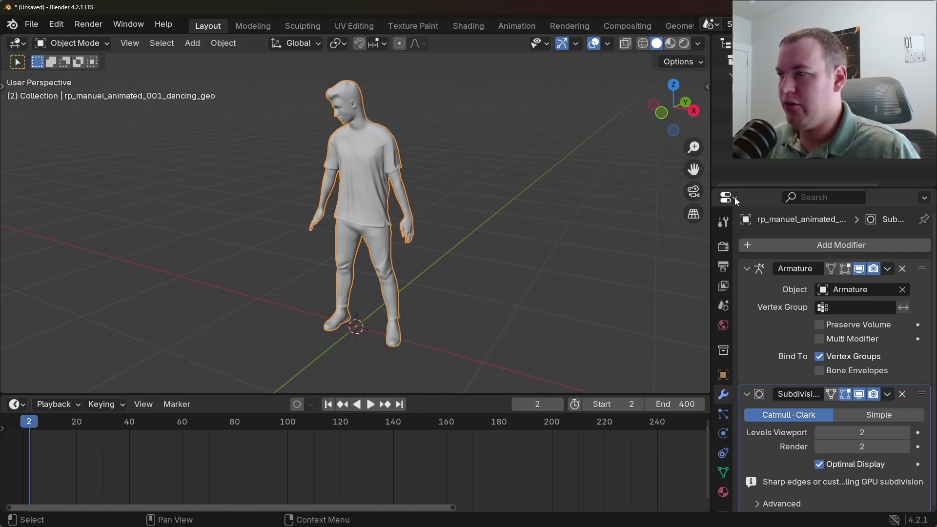
# - Set the render engine to Workbench with its Color set to Texture
pyautogui.click(724, 247)
pyautogui.click(862, 245)
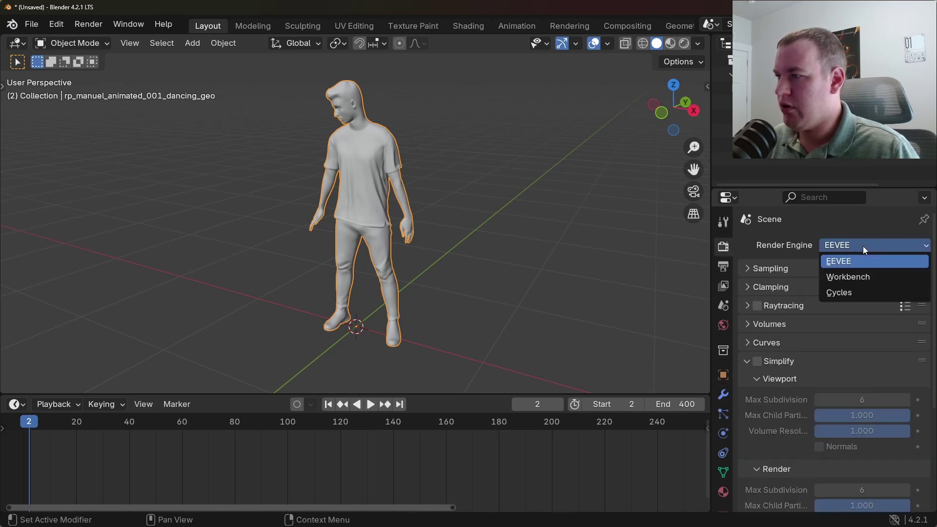
pyautogui.click(862, 277)
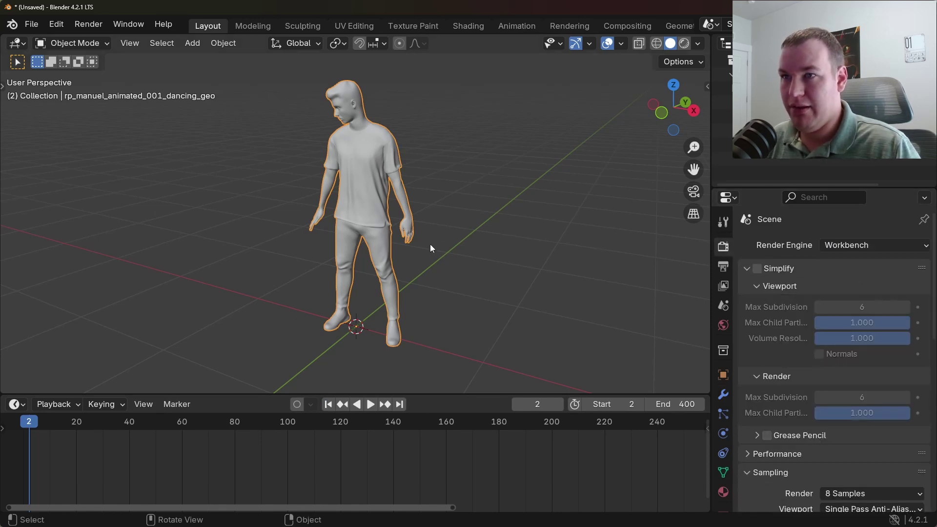
pyautogui.moveTo(429, 246); pyautogui.dragTo(502, 244, button='middle')
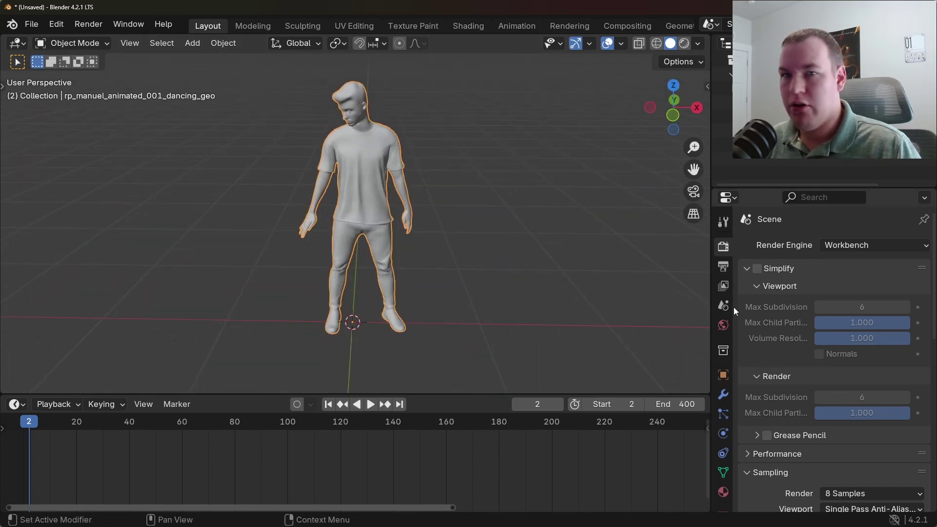
pyautogui.scroll(-6, 798, 386)
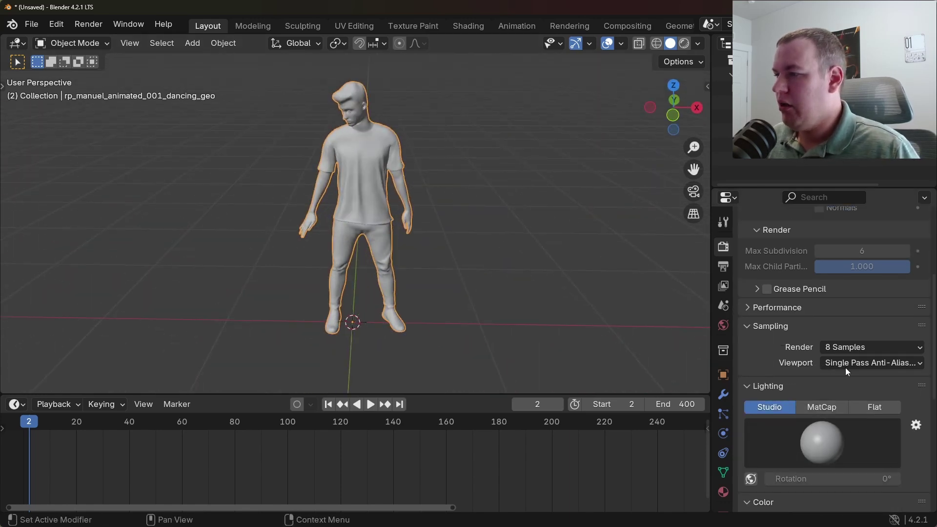
pyautogui.scroll(-6, 829, 394)
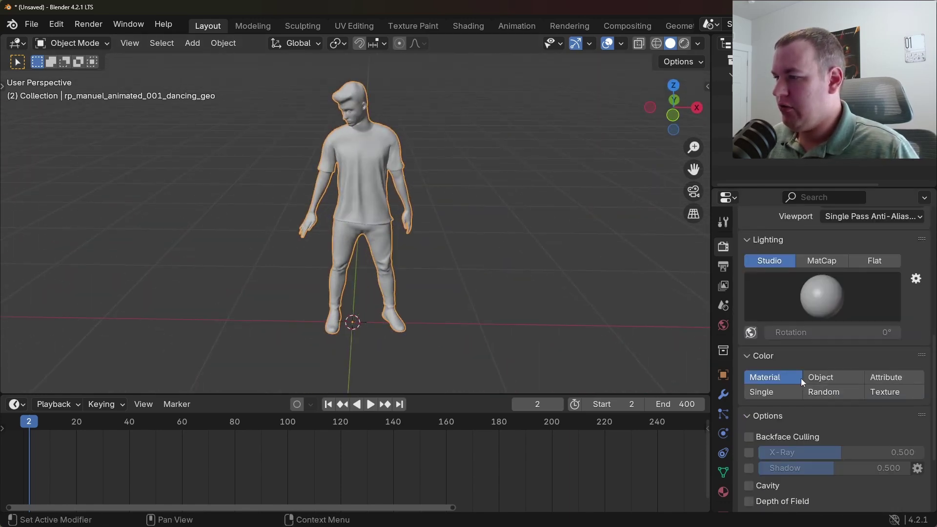
pyautogui.click(885, 392)
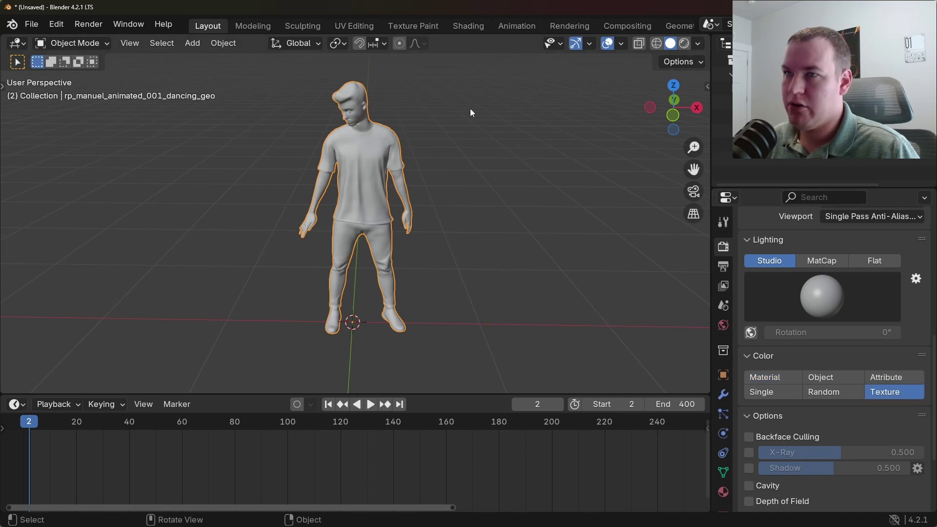
# - Set the solid viewport Color to Texture and render an image of the current frame
pyautogui.click(698, 44)
pyautogui.click(746, 271)
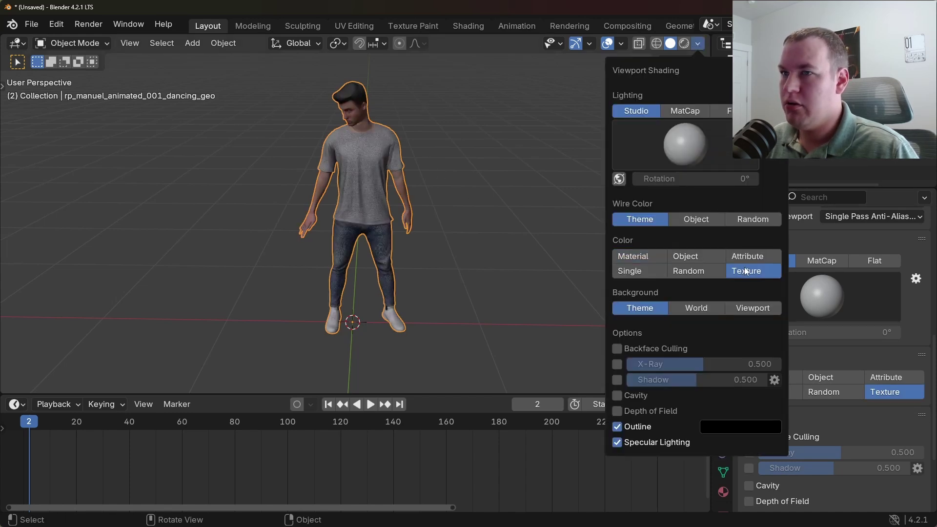
pyautogui.moveTo(491, 235); pyautogui.dragTo(362, 167, button='middle')
pyautogui.scroll(4, 363, 171)
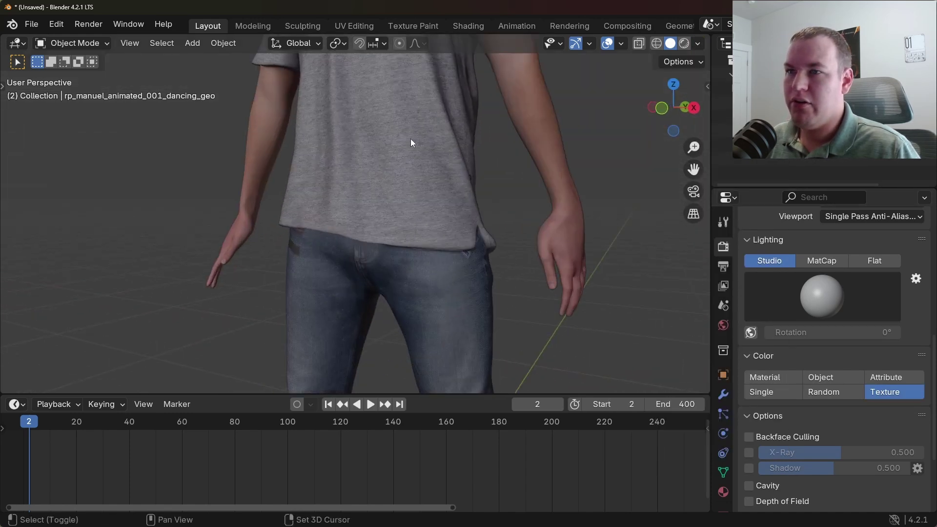
pyautogui.scroll(2, 411, 139)
pyautogui.scroll(-8, 379, 255)
pyautogui.scroll(-1, 391, 243)
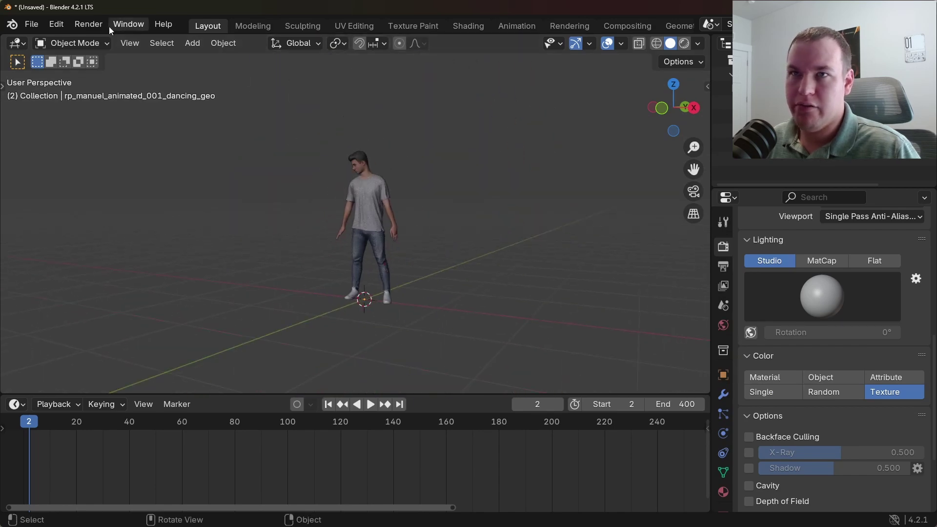
pyautogui.click(88, 24)
pyautogui.click(106, 40)
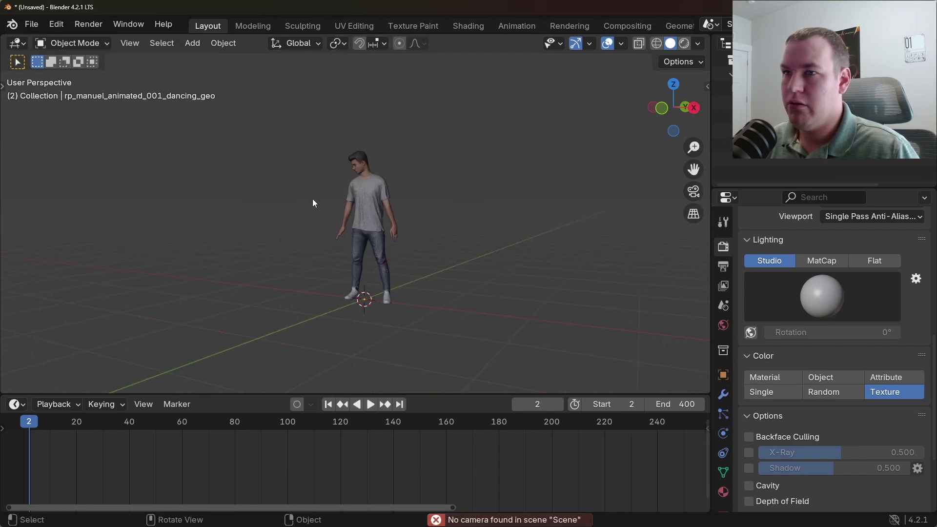
# - Add a camera framing the character, render frame 2 with F12, and close the render
pyautogui.hotkey('shift', 'a')
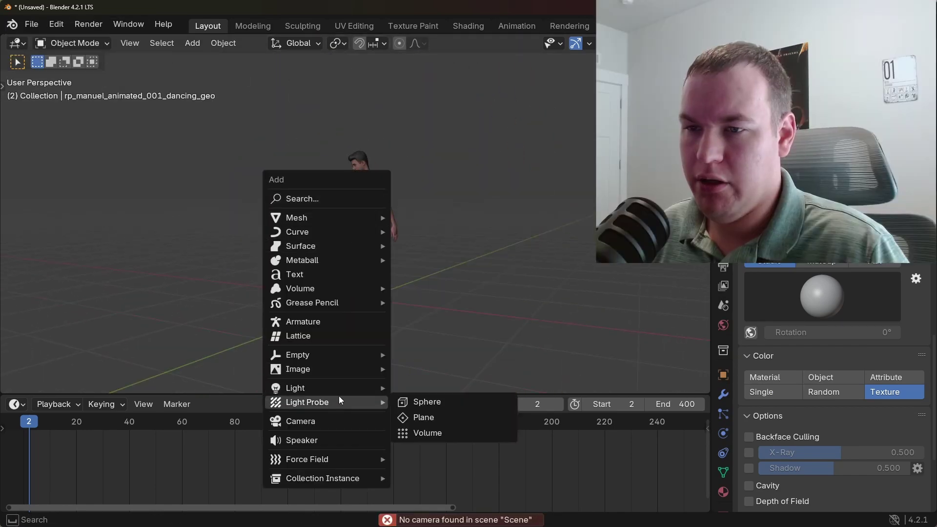
pyautogui.click(332, 435)
pyautogui.press('F12')
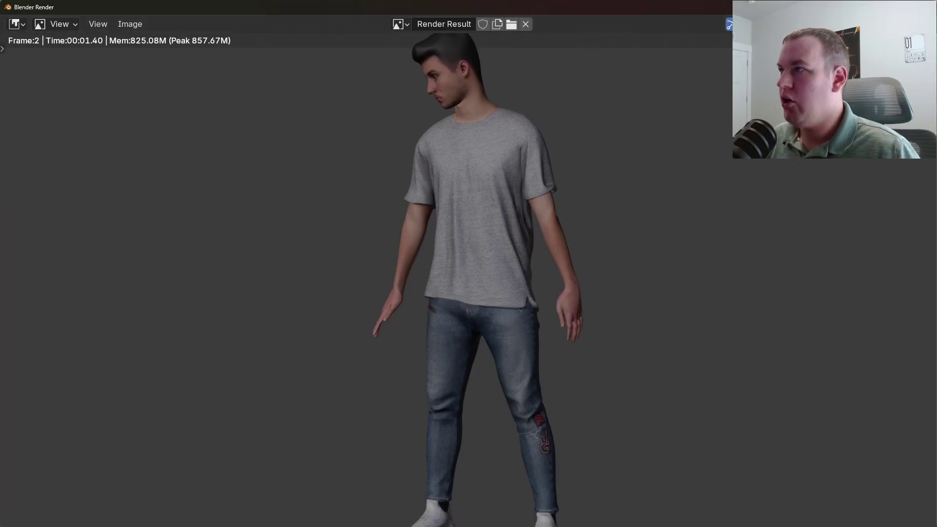
pyautogui.press('Escape')
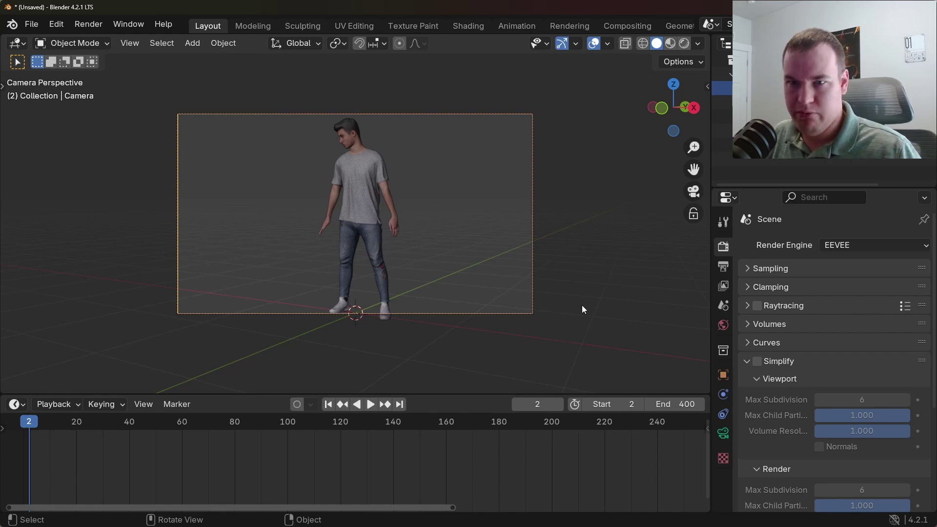
# - Select the character, show its Armature and Subdivision modifiers, and scrub to frame 115
pyautogui.click(379, 166)
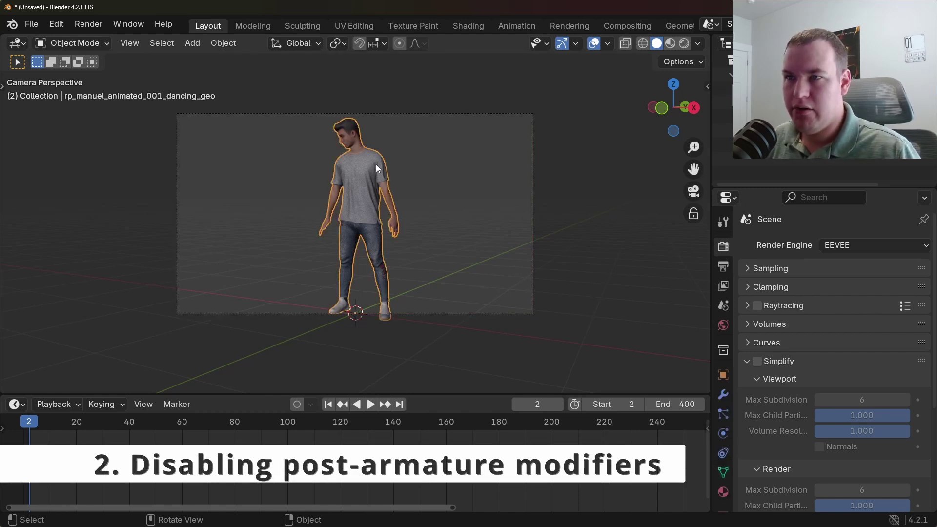
pyautogui.click(724, 393)
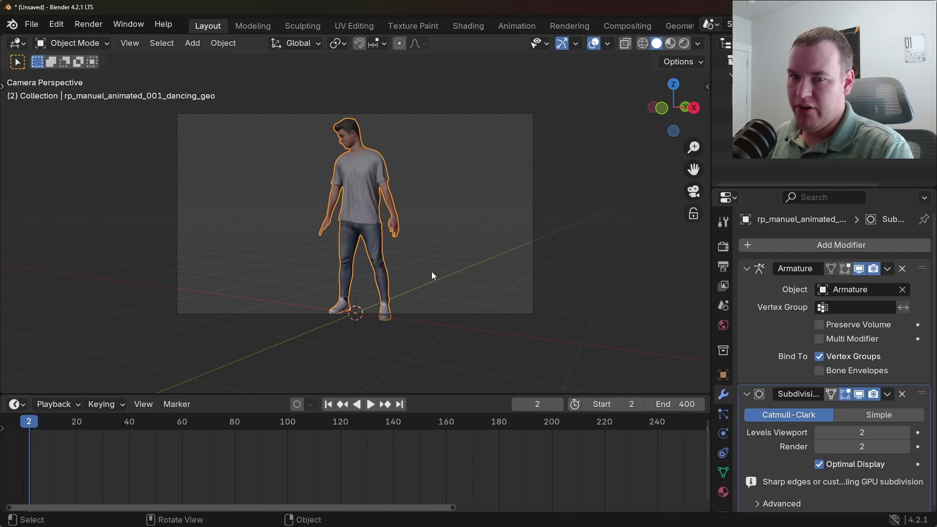
pyautogui.press('Right')
pyautogui.press('Right')
pyautogui.press('space')
pyautogui.moveTo(240, 421); pyautogui.dragTo(336, 422)
pyautogui.press('space')
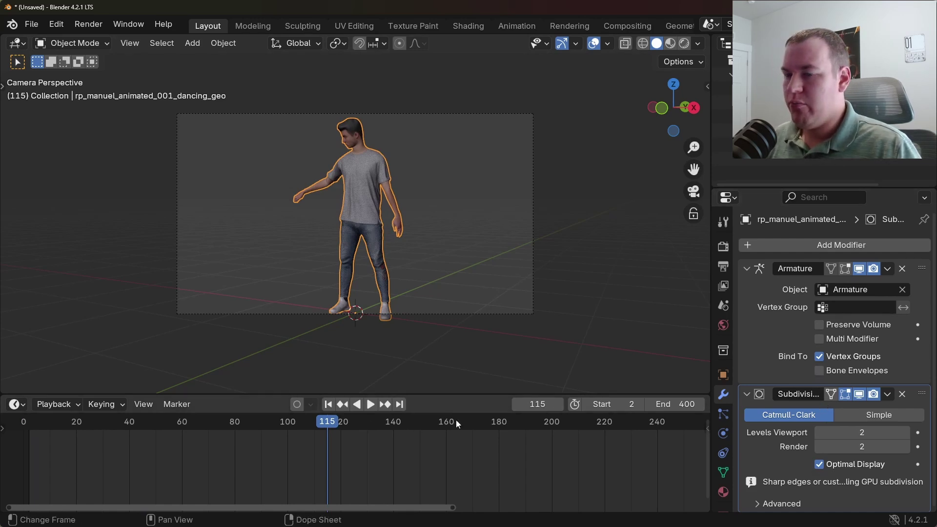
# - Hide Subdivision from the viewport and replay from the start, reaching about 32 fps
pyautogui.click(859, 395)
pyautogui.click(859, 395)
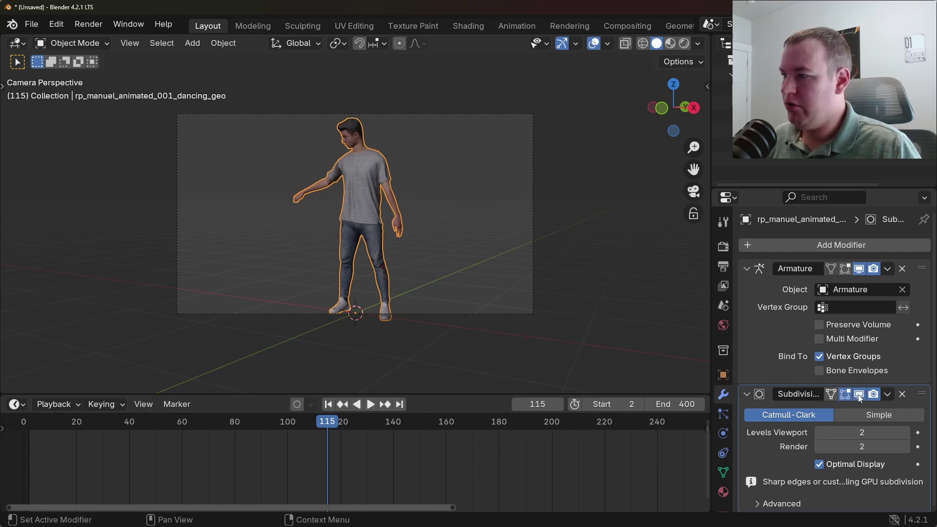
pyautogui.click(859, 395)
pyautogui.click(326, 407)
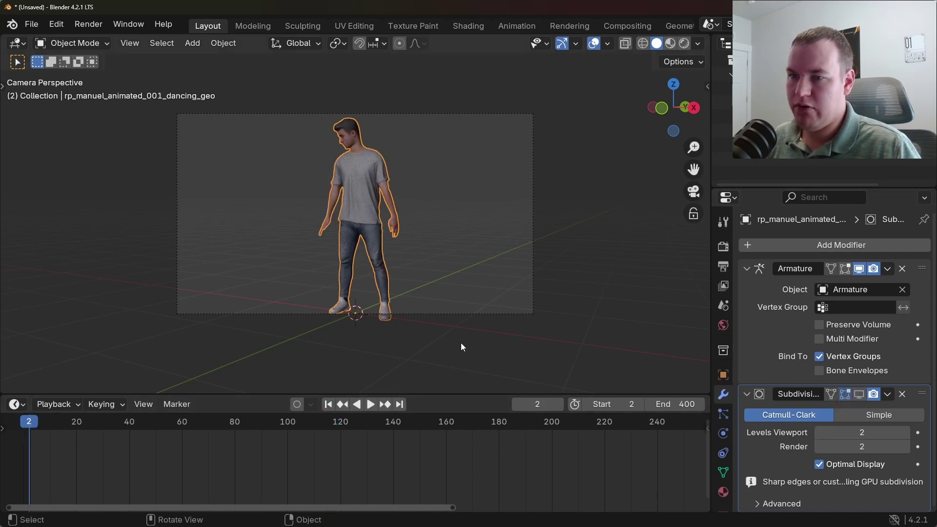
pyautogui.press('space')
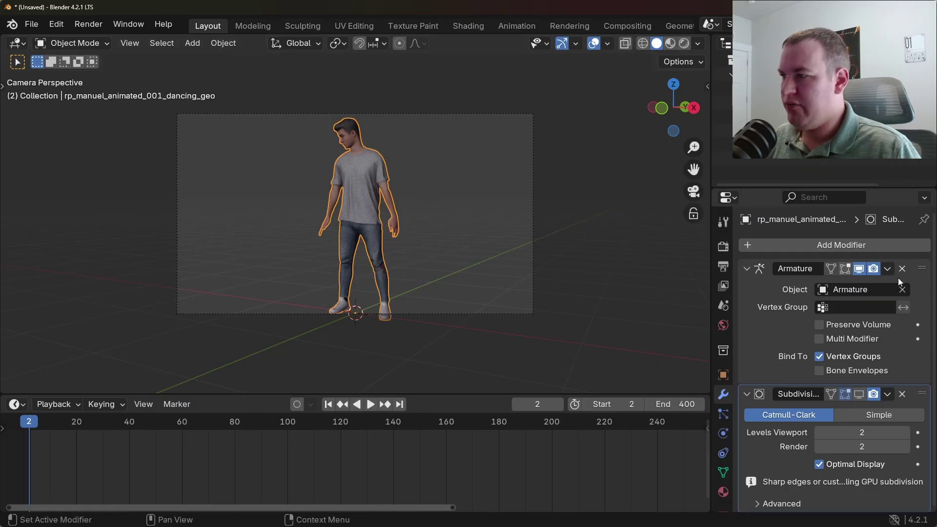
pyautogui.click(861, 271)
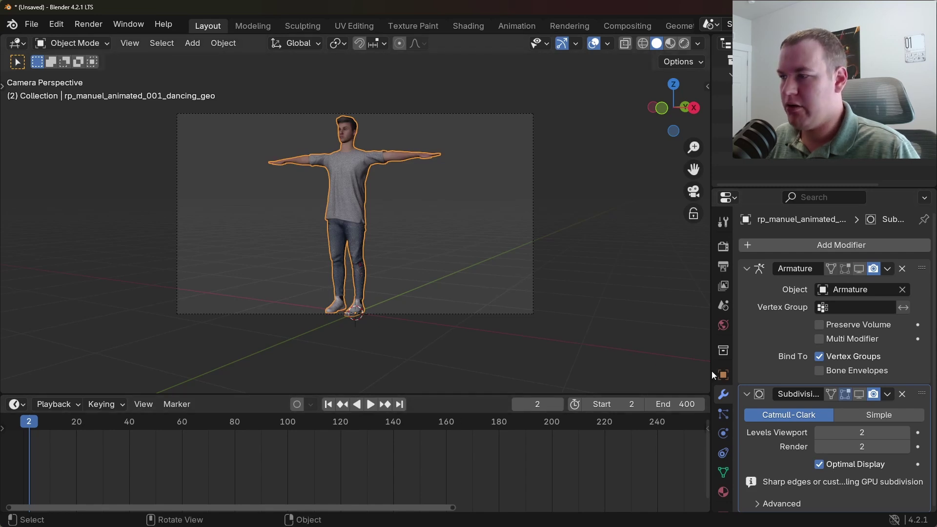
pyautogui.click(858, 394)
pyautogui.press('space')
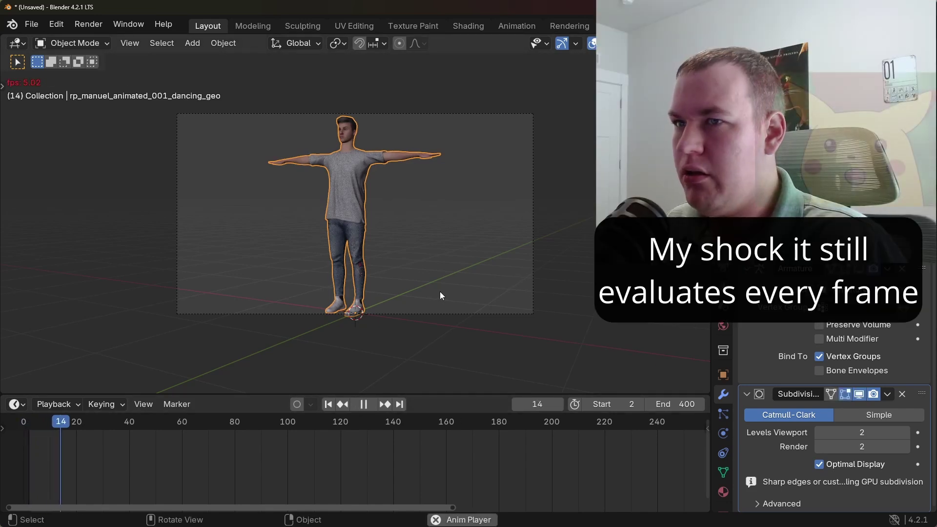
pyautogui.press('space')
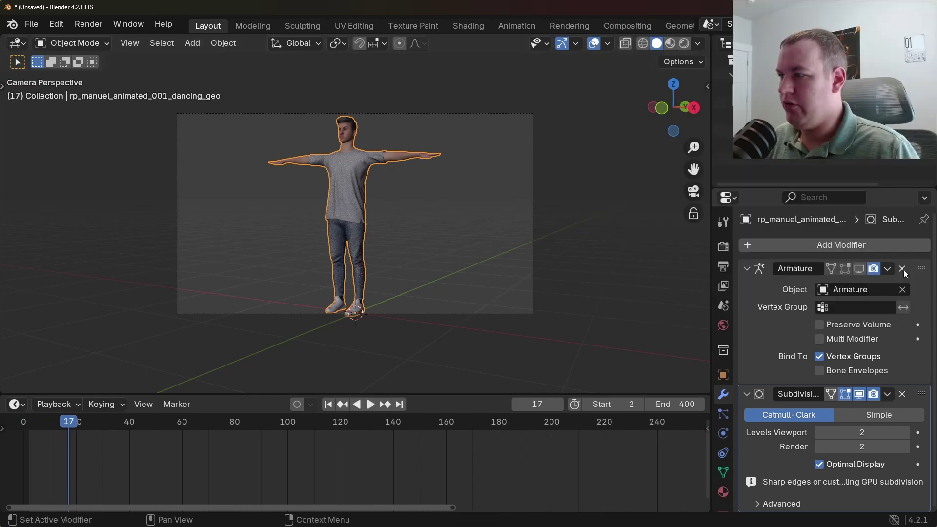
pyautogui.click(902, 270)
pyautogui.press('space')
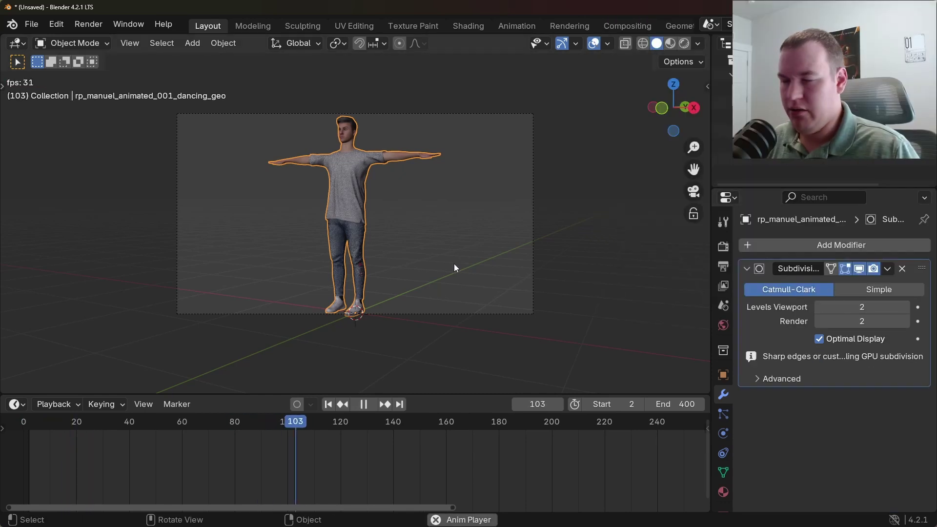
pyautogui.press('space')
pyautogui.hotkey('shift', 'Left')
pyautogui.press('space')
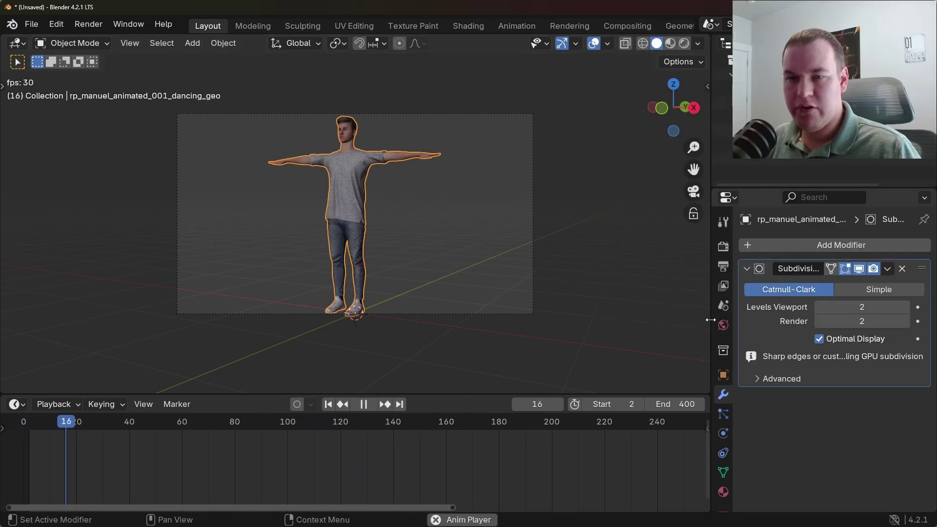
pyautogui.press('space')
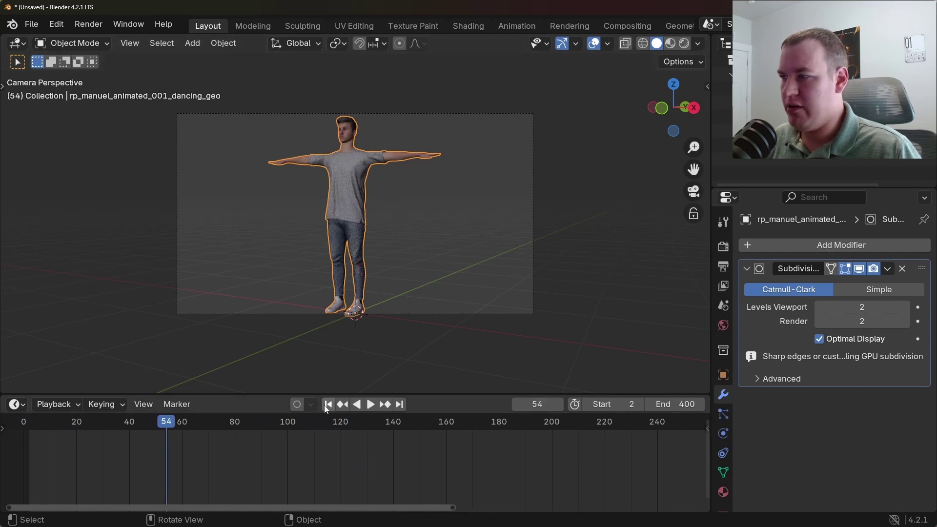
pyautogui.click(328, 405)
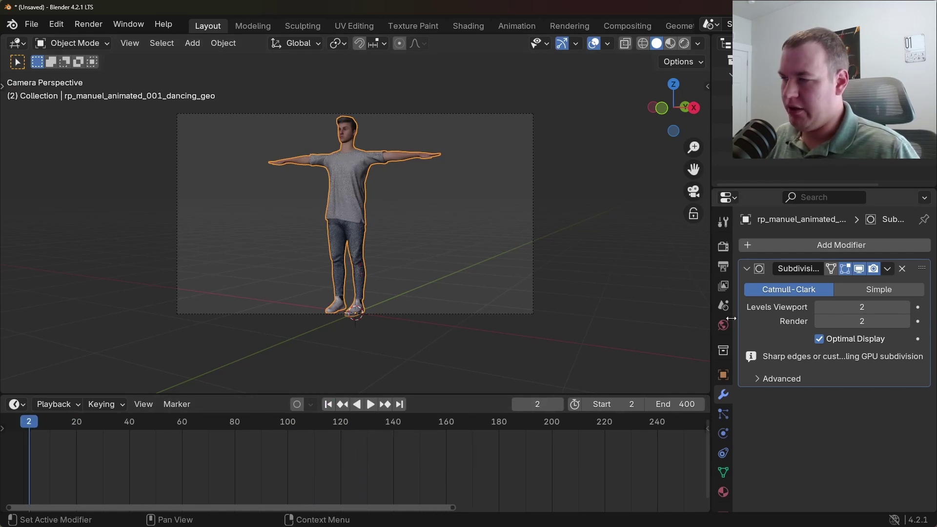
pyautogui.press('Up')
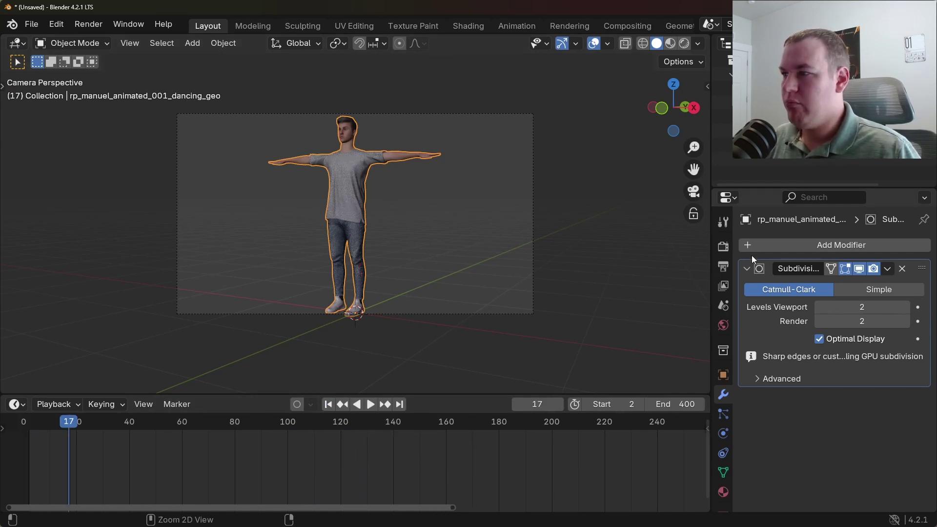
pyautogui.hotkey('ctrl', 'z')
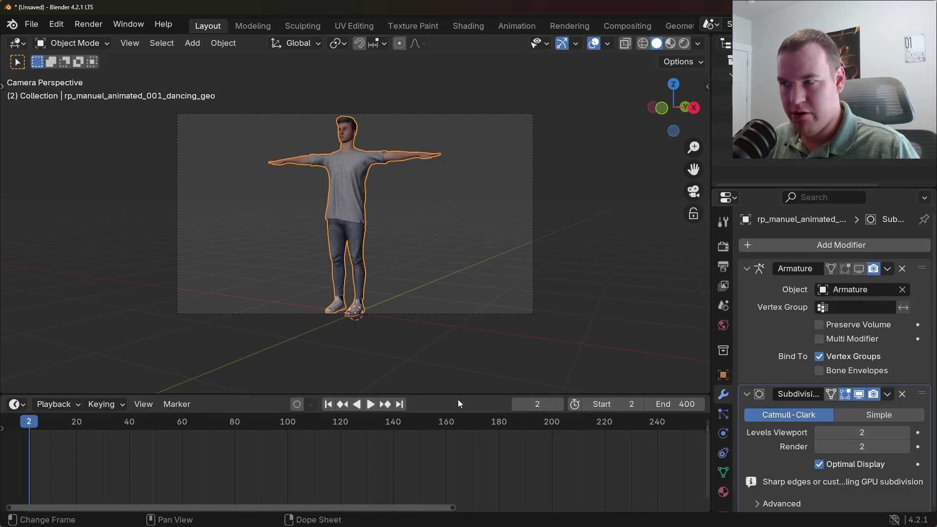
# - Set the scene frame rate to 240 fps and jump the timeline to frame 314
pyautogui.click(723, 247)
pyautogui.click(723, 266)
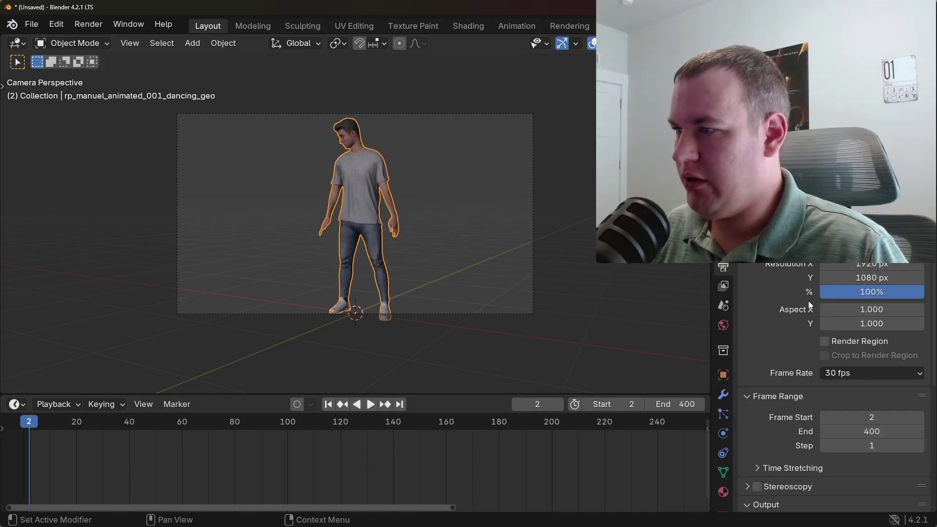
pyautogui.click(858, 371)
pyautogui.click(865, 348)
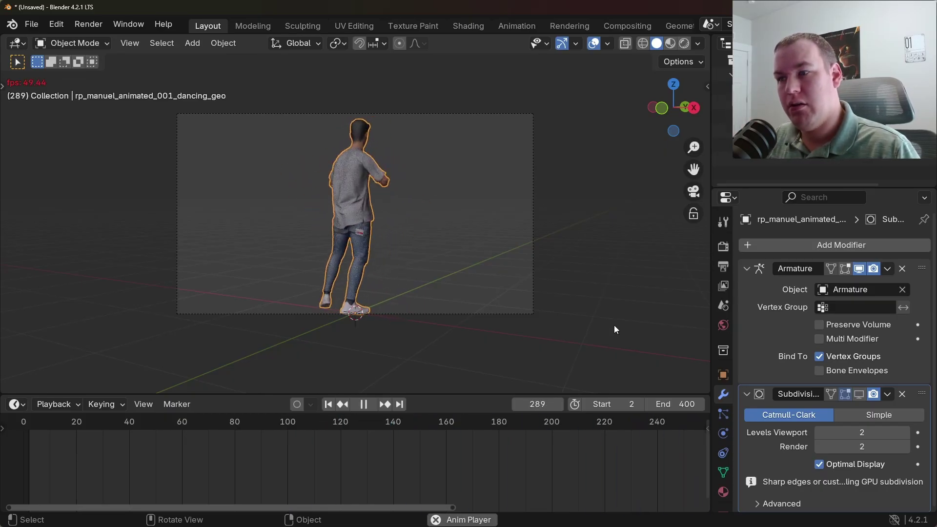
pyautogui.press('Home')
pyautogui.click(552, 432)
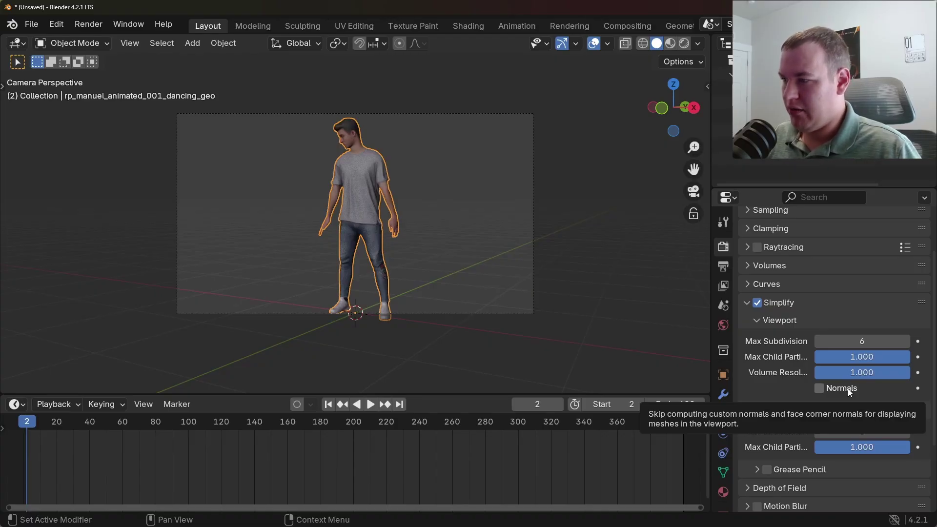
# - Enable Simplify viewport Normals skipping and play the animation at roughly 60–66 fps
pyautogui.click(847, 388)
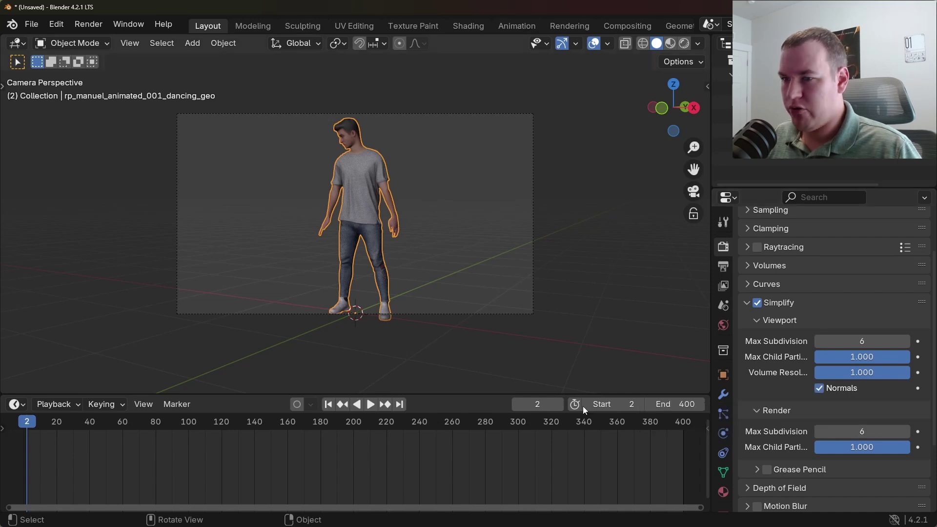
pyautogui.press('space')
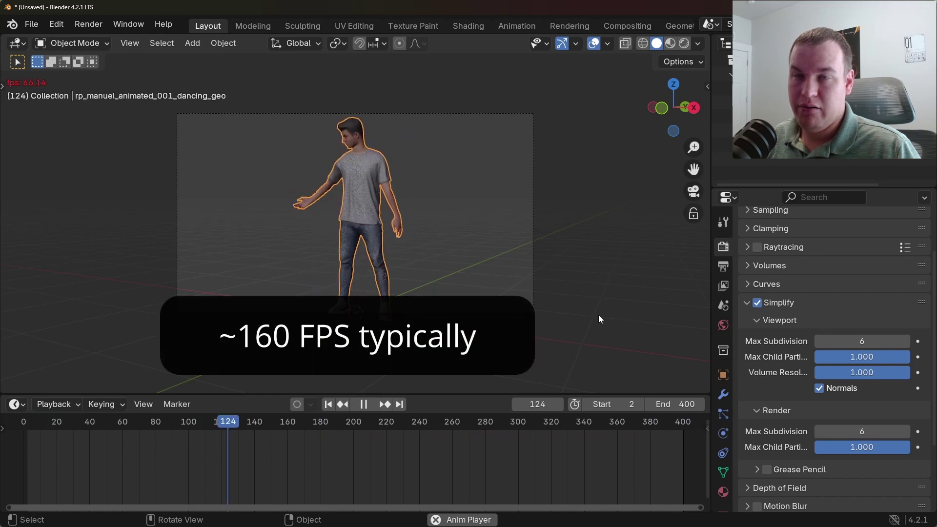
# - Stop playback, then replay the animation in rendered shading at about 25–30 fps
pyautogui.press('space')
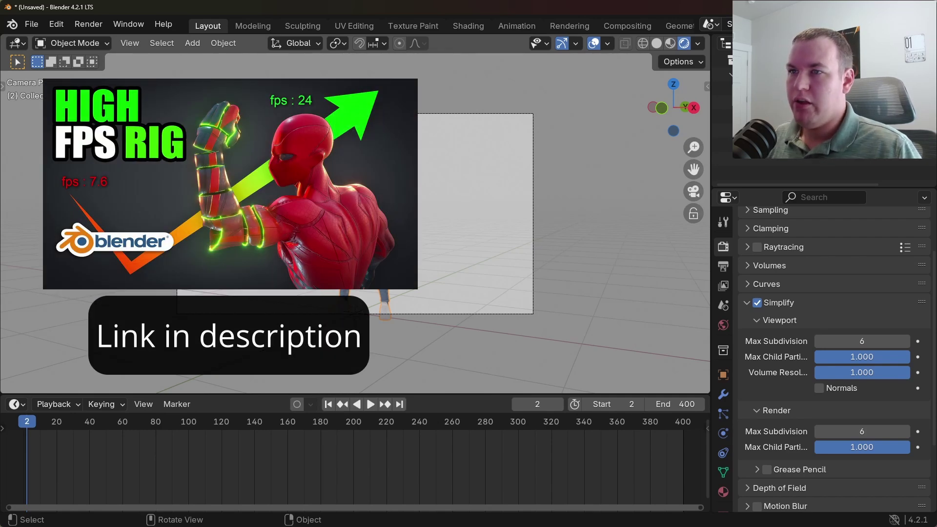
pyautogui.press('space')
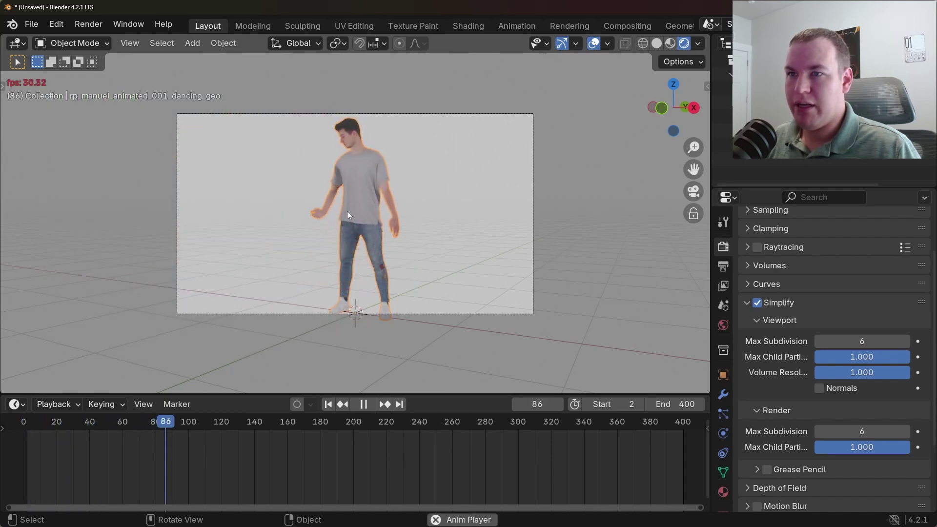
# - Stop the playing animation
pyautogui.press('space')
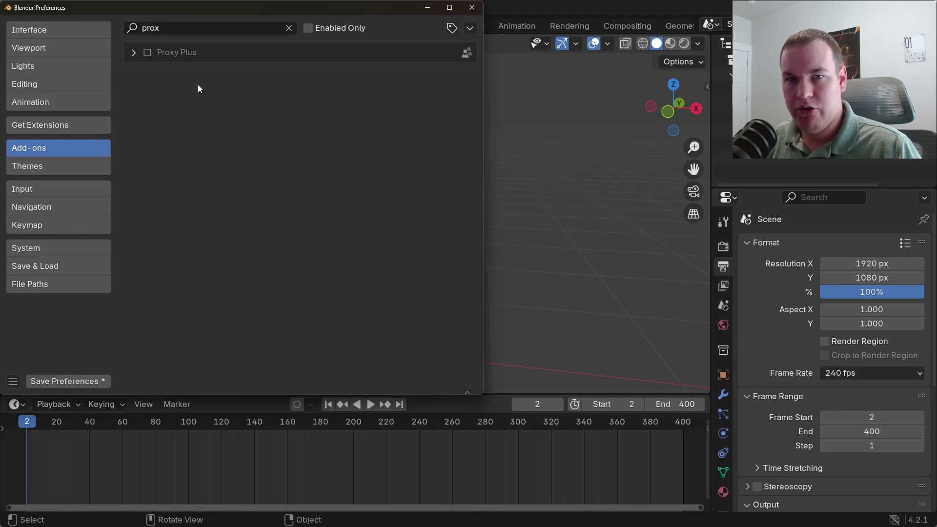
# - Enable Proxy Plus and generate a Rig Mesh Proxy of the character, creating 69 objects
pyautogui.click(147, 52)
pyautogui.click(473, 12)
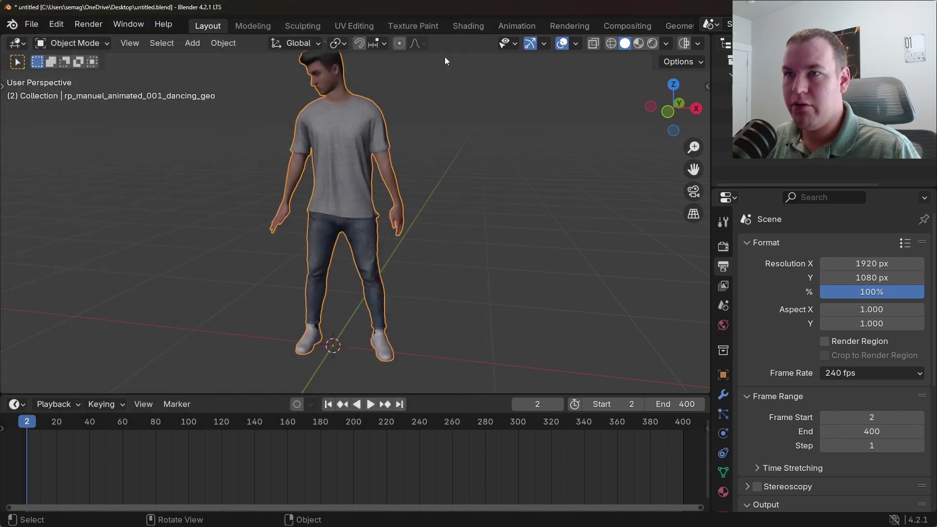
pyautogui.scroll(3, 373, 166)
pyautogui.moveTo(348, 176)
pyautogui.keyDown('shift'); pyautogui.mouseDown(button='middle')
pyautogui.moveTo(394, 224)
pyautogui.moveTo(446, 213)
pyautogui.mouseUp(button='middle'); pyautogui.keyUp('shift')
pyautogui.scroll(-2, 399, 201)
pyautogui.rightClick(381, 181)
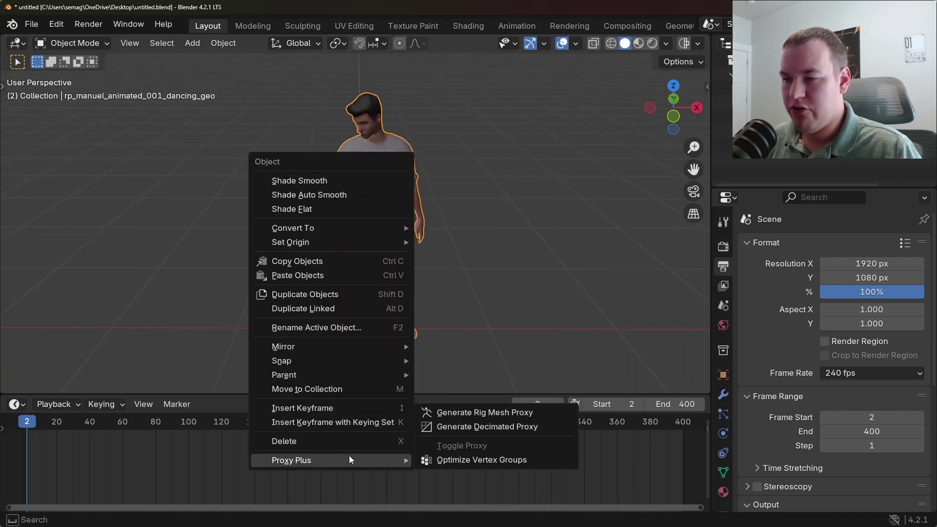
pyautogui.moveTo(291, 460)
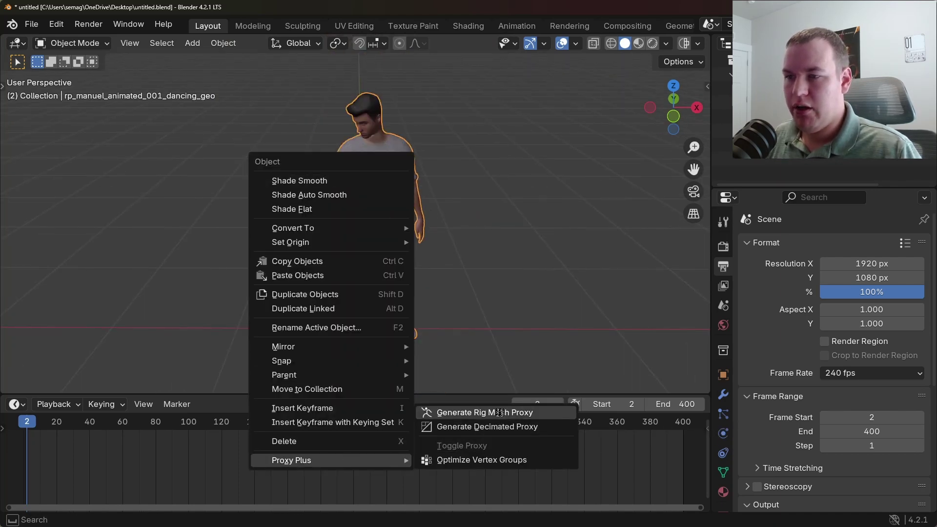
pyautogui.click(501, 414)
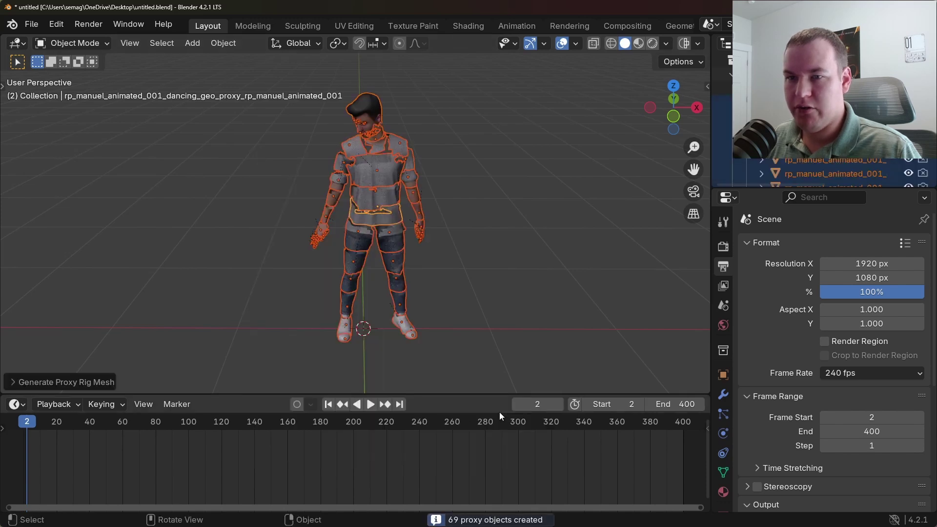
# - Show the proxy generation options and deselect all the proxied character pieces
pyautogui.click(103, 382)
pyautogui.moveTo(458, 232)
pyautogui.mouseDown(button='middle')
pyautogui.moveTo(420, 205)
pyautogui.moveTo(437, 228)
pyautogui.mouseUp(button='middle')
pyautogui.click(438, 230)
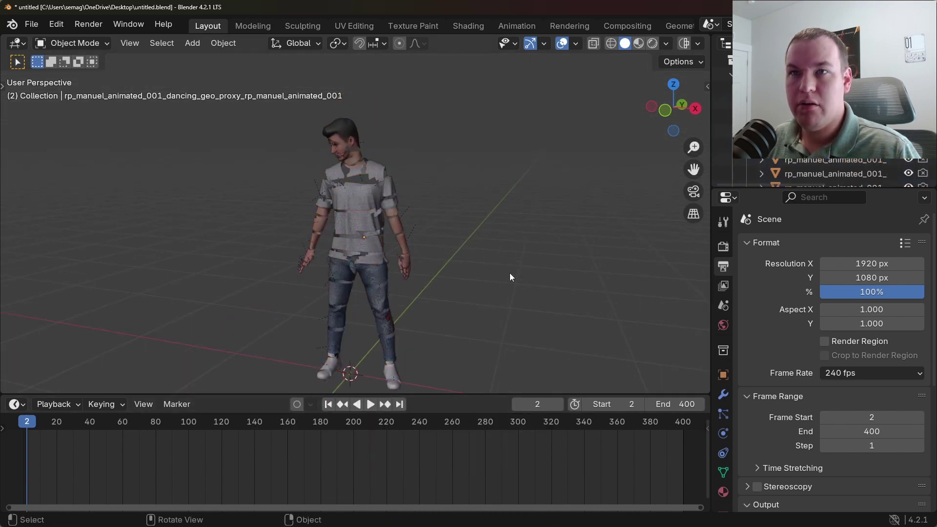
# - Play the proxy character's animation at faster speed, then stop and return to the start frame
pyautogui.press('space')
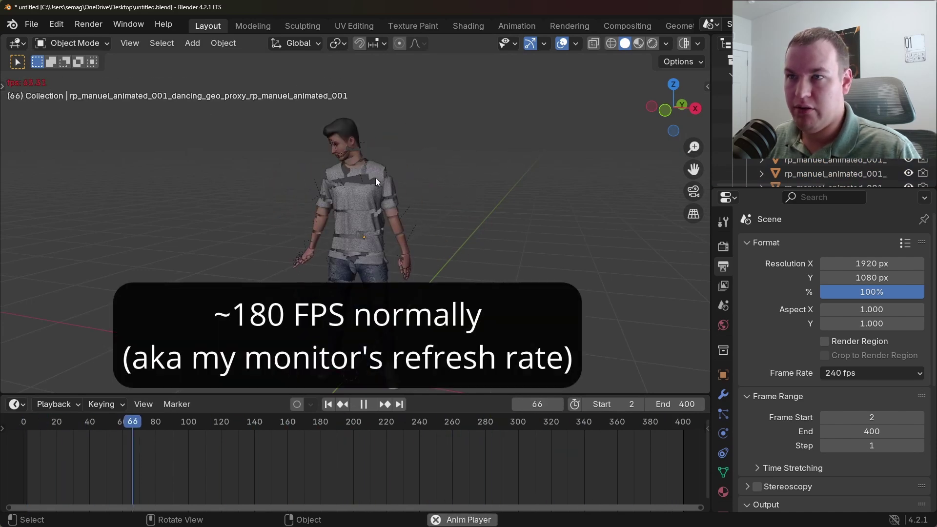
pyautogui.press('space')
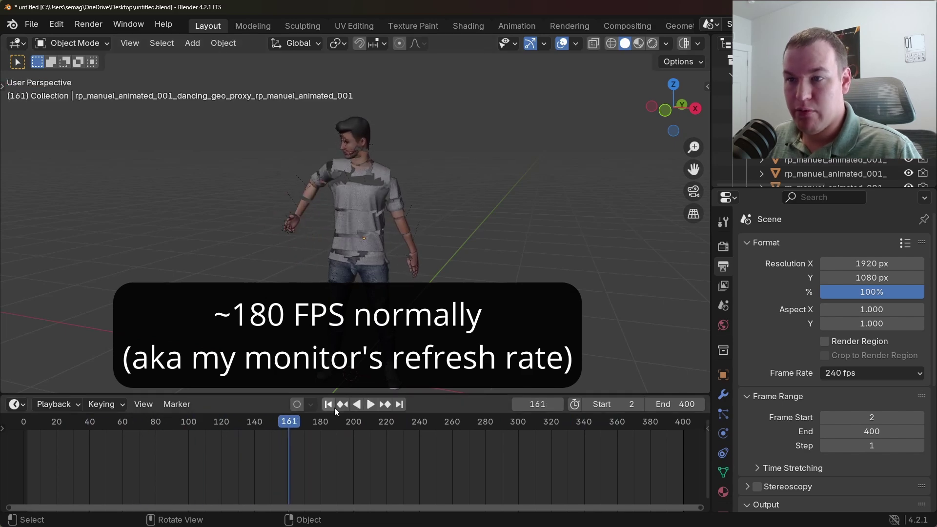
pyautogui.click(334, 408)
pyautogui.scroll(5, 456, 218)
# - Briefly move the forearm piece to show it is separate, cancel, and view the figure from the side
pyautogui.press('g')
pyautogui.press('Escape')
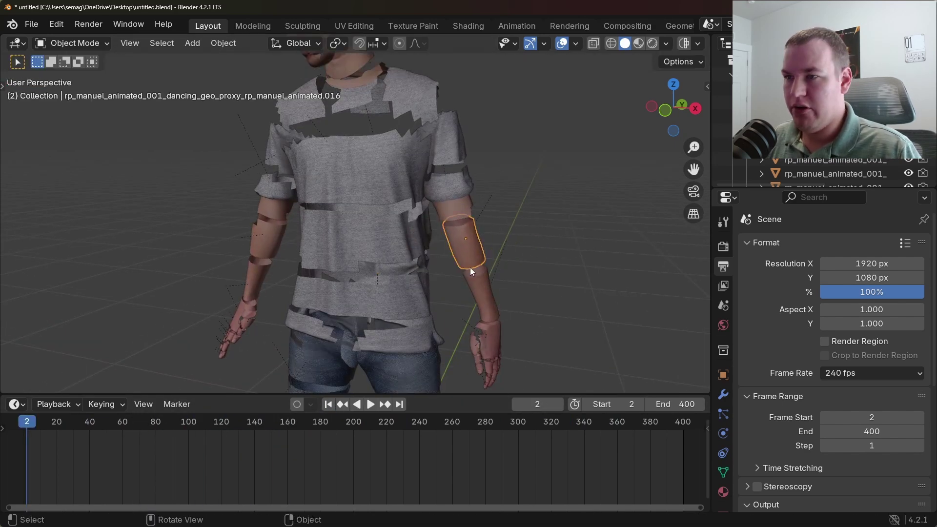
pyautogui.moveTo(471, 272); pyautogui.dragTo(387, 270, button='middle')
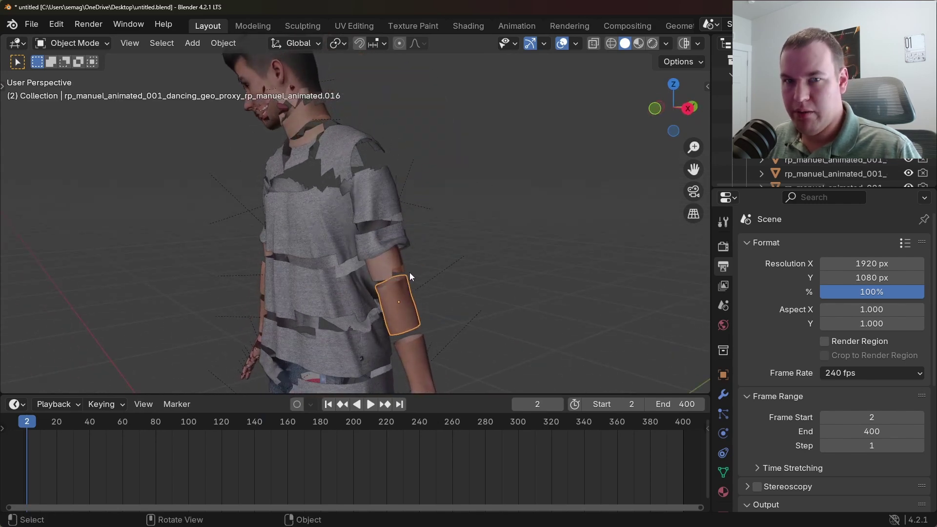
pyautogui.moveTo(408, 270); pyautogui.dragTo(446, 276, button='middle')
# - Select the upper-arm sleeve piece and show its level-2 Subdivision modifier
pyautogui.click(427, 250)
pyautogui.click(727, 392)
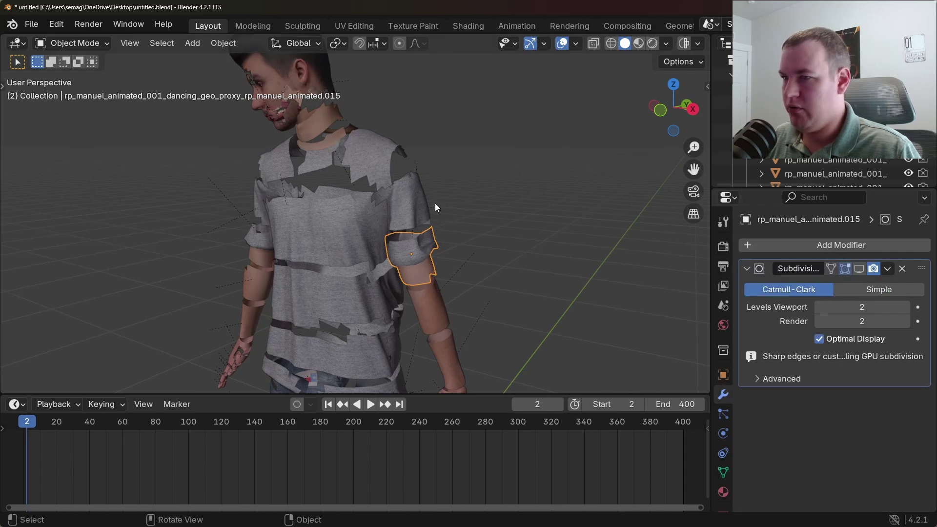
pyautogui.scroll(-5, 404, 282)
# - Select the torso piece, play the proxy animation to frame 88, and zoom in on the shoulder
pyautogui.press('a')
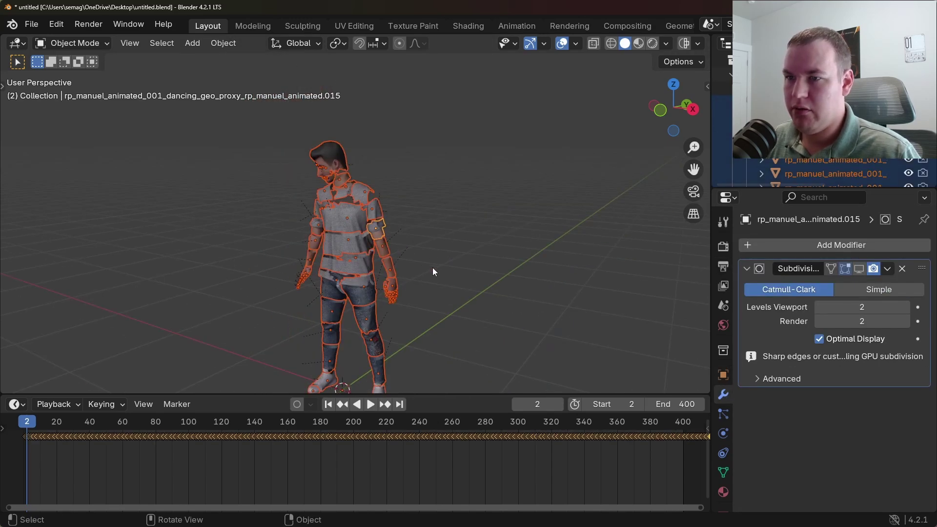
pyautogui.click(348, 240)
pyautogui.press('space')
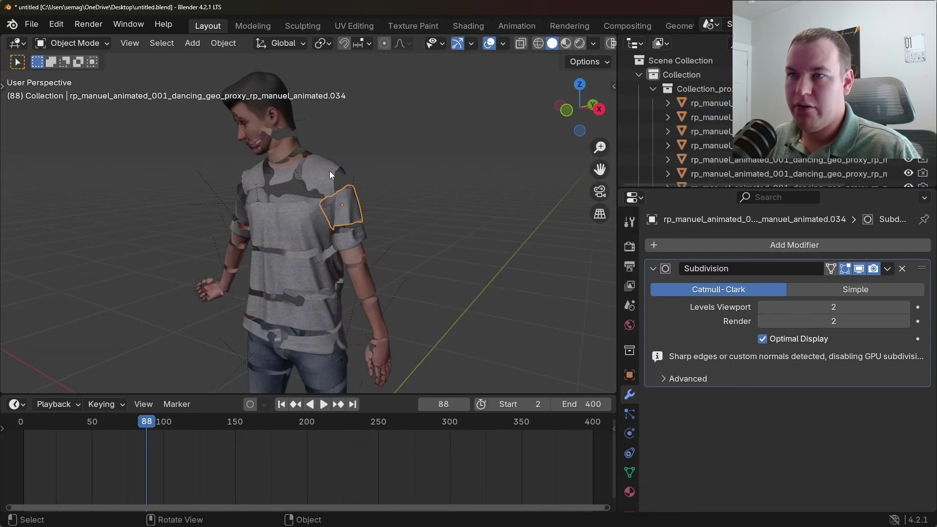
pyautogui.scroll(2, 329, 171)
pyautogui.scroll(2, 366, 280)
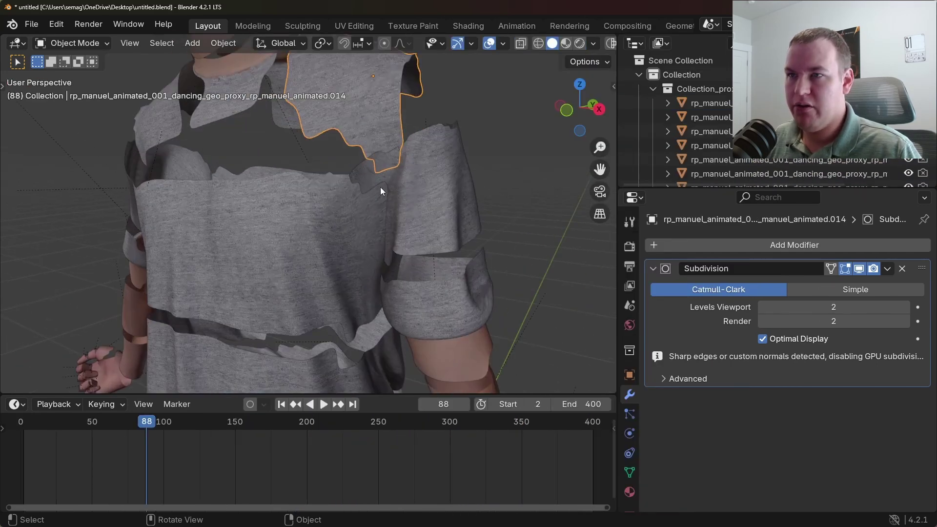
pyautogui.scroll(2, 380, 187)
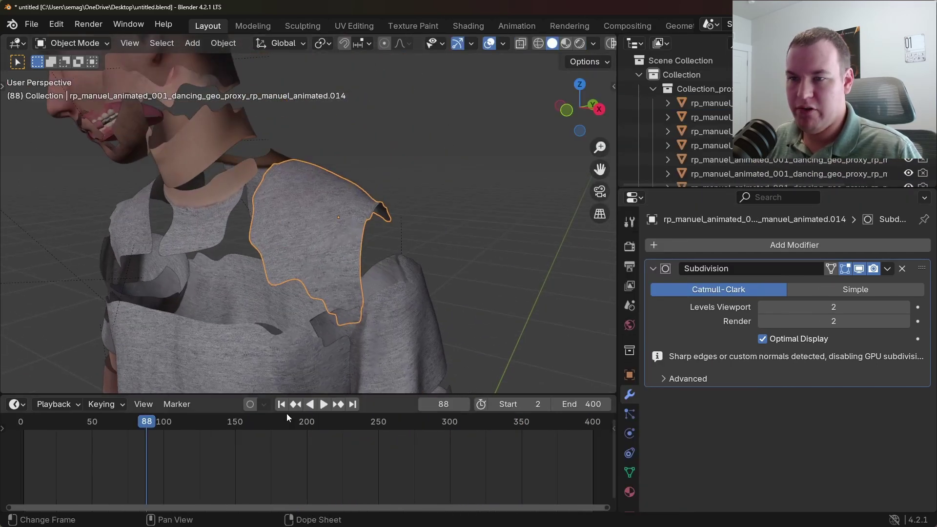